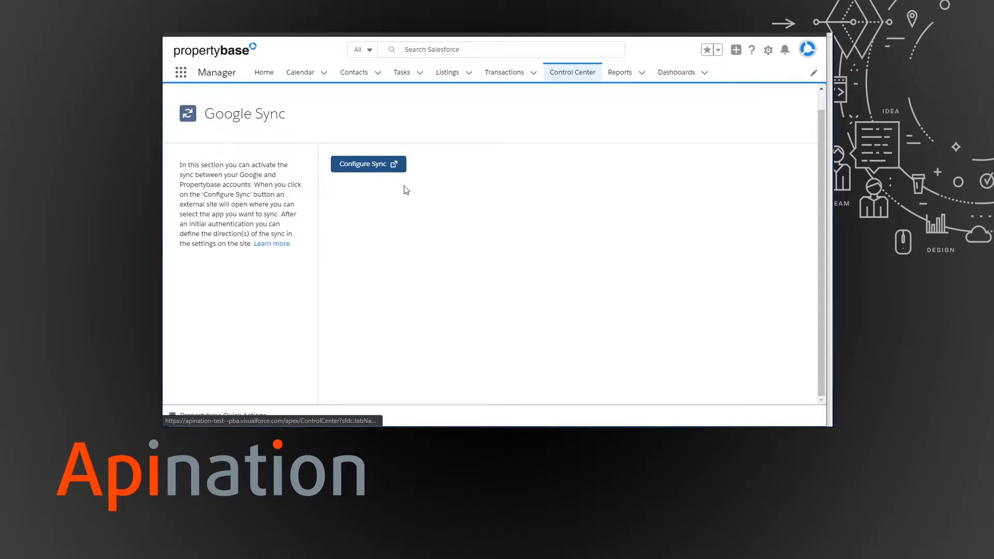
- Launch Configure Sync from Propertybase's Google Sync settings to open the Apination sync site
{"action": "left_click", "coordinate": [360, 165]}
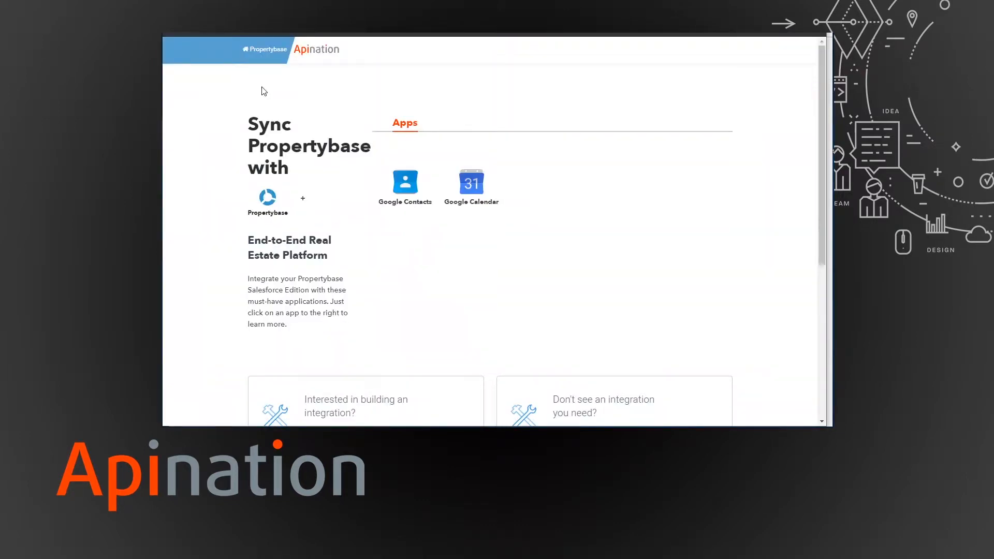
- Choose the Google Calendar integration and connect the Propertybase account to it
{"action": "left_click", "coordinate": [472, 191]}
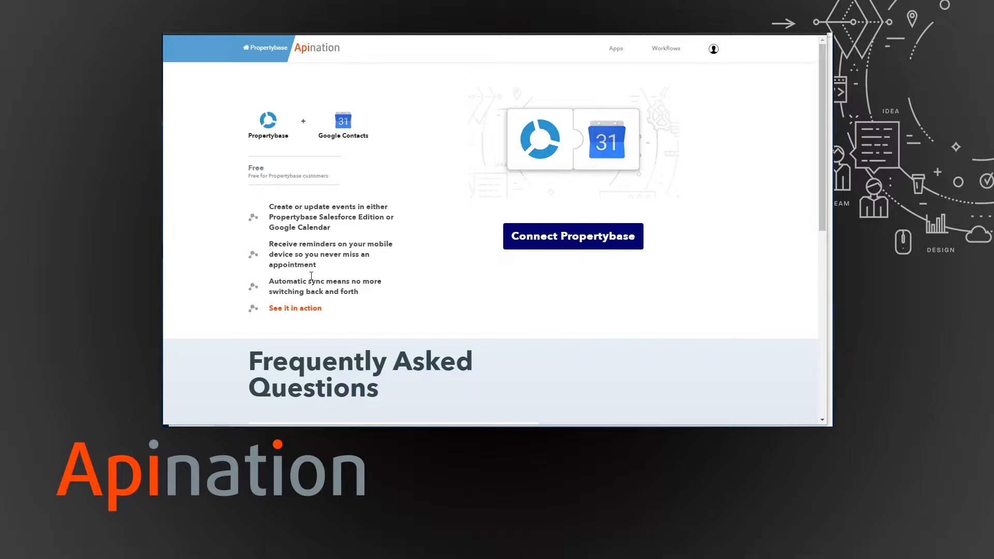
{"action": "scroll", "coordinate": [311, 307], "scroll_direction": "down", "scroll_amount": 3}
{"action": "scroll", "coordinate": [548, 262], "scroll_direction": "up", "scroll_amount": 3}
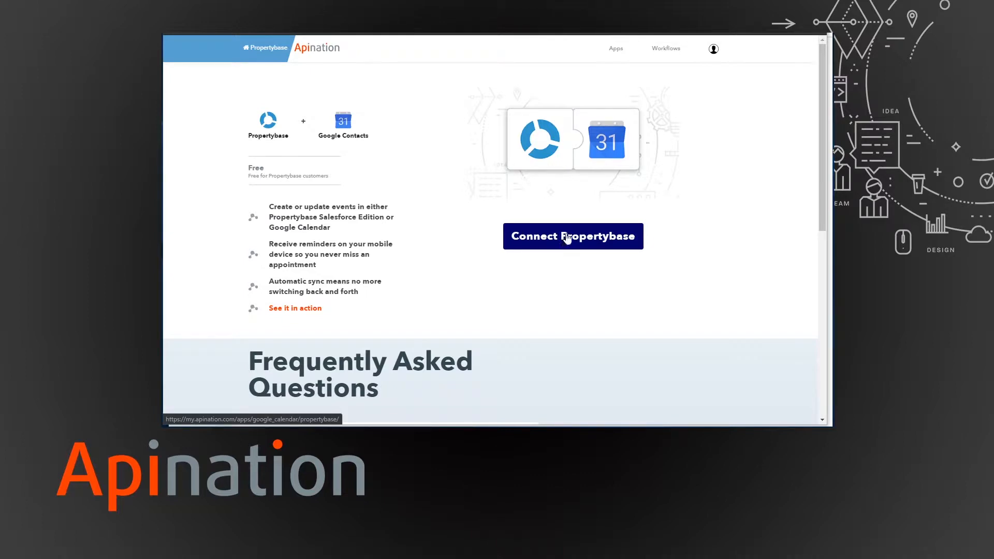
{"action": "left_click", "coordinate": [568, 238]}
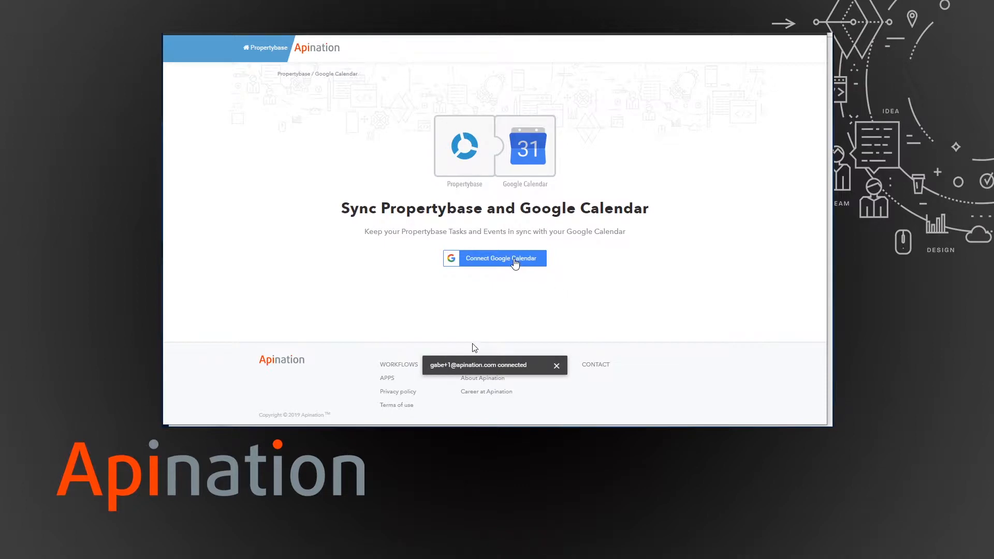
- Connect Google Calendar by signing in with the Google account email and allowing calendar access
{"action": "left_click", "coordinate": [515, 260]}
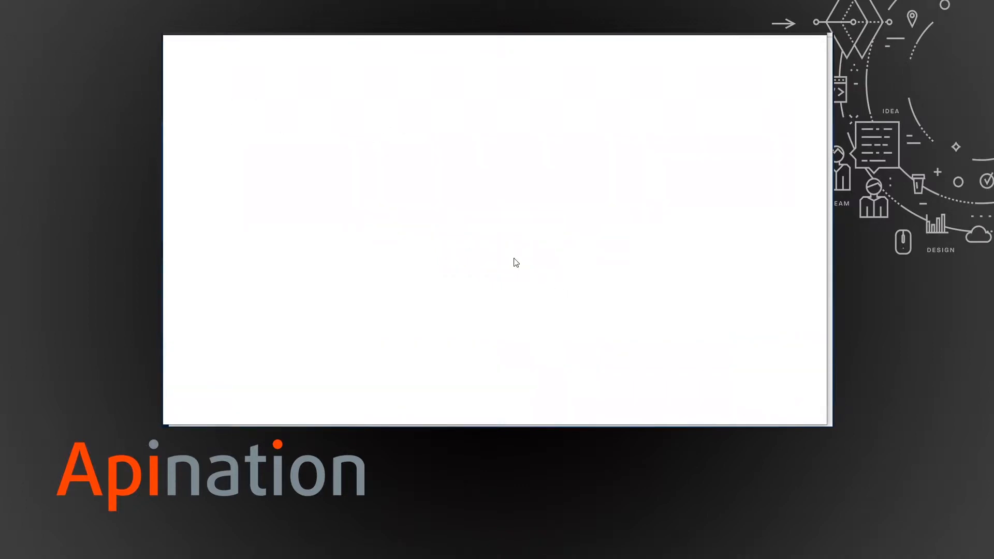
{"action": "left_click", "coordinate": [465, 203]}
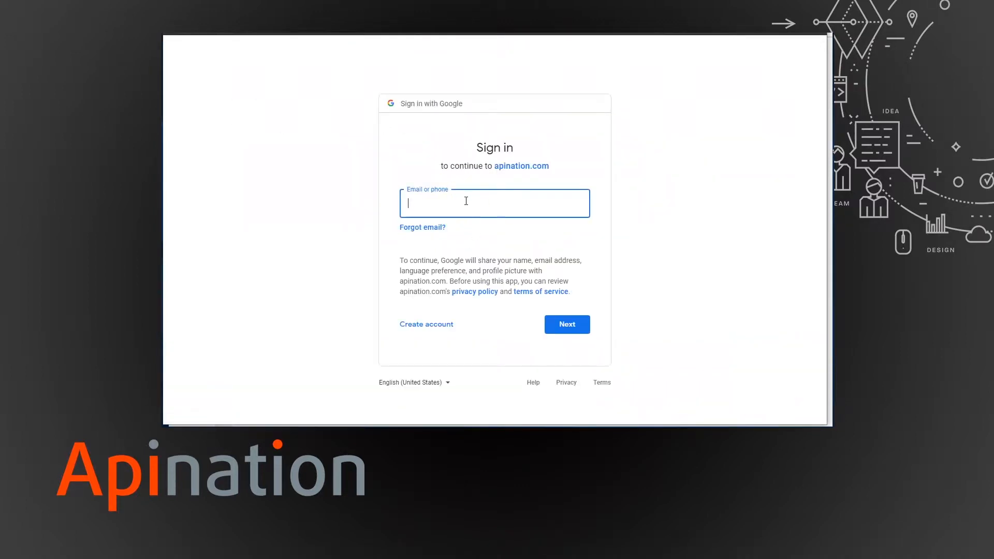
{"action": "left_click", "coordinate": [552, 322]}
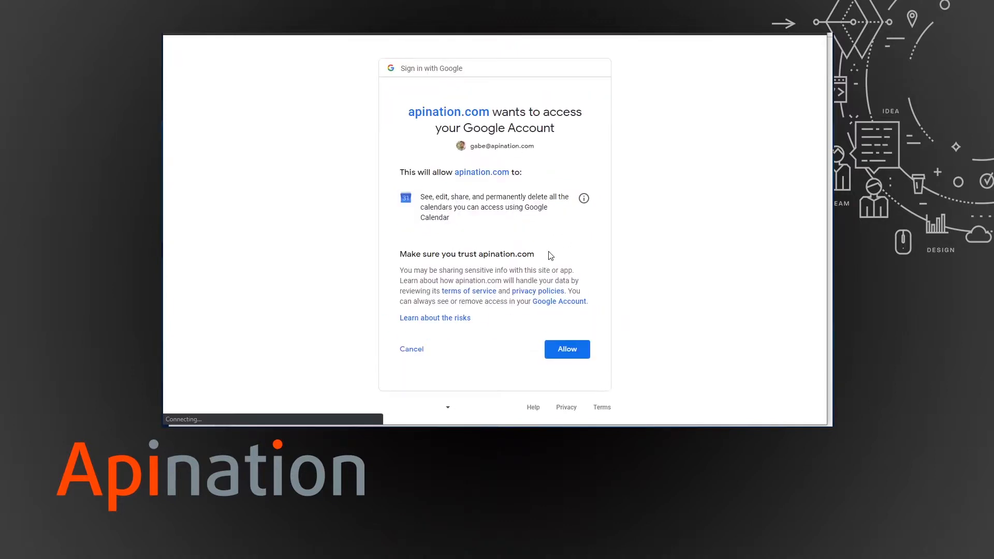
{"action": "left_click", "coordinate": [561, 347]}
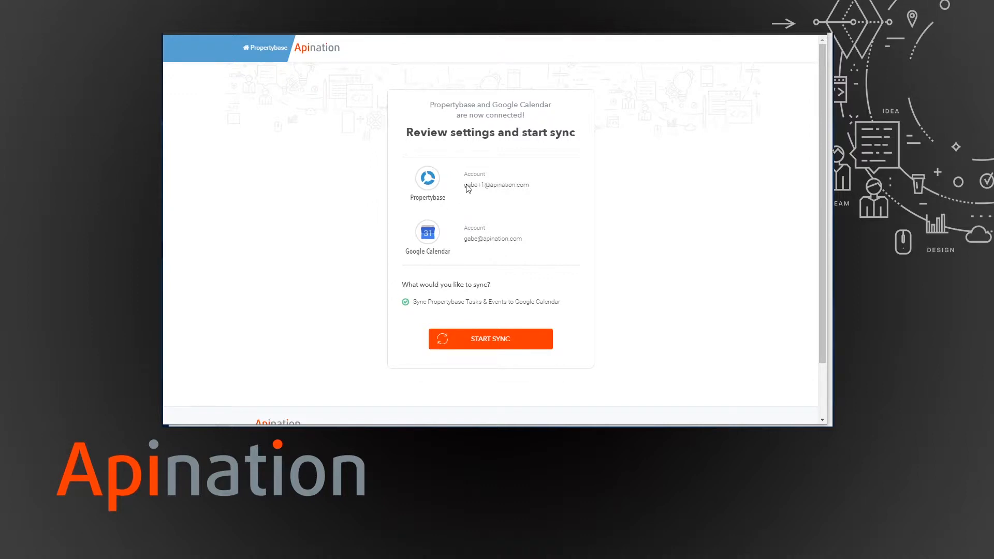
- Review the connected Propertybase and Google Calendar accounts and start the sync
{"action": "left_click_drag", "start_coordinate": [465, 185], "coordinate": [502, 185]}
{"action": "left_click", "coordinate": [502, 184]}
{"action": "left_click", "coordinate": [473, 342]}
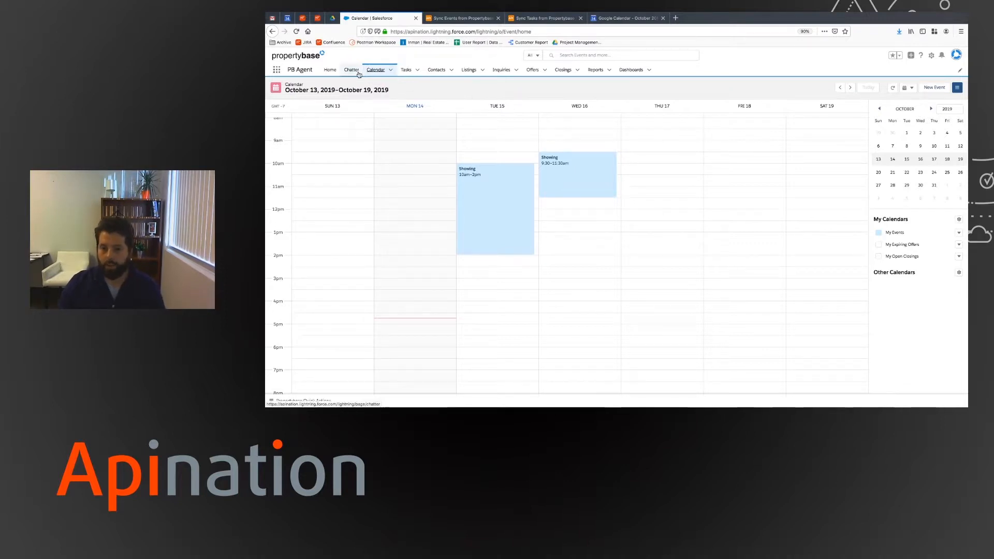
- Create a Showing event on Wednesday Oct 16 running from 1:00 to 3:30 PM
{"action": "left_click", "coordinate": [566, 234]}
{"action": "left_click", "coordinate": [589, 231]}
{"action": "left_click", "coordinate": [703, 267]}
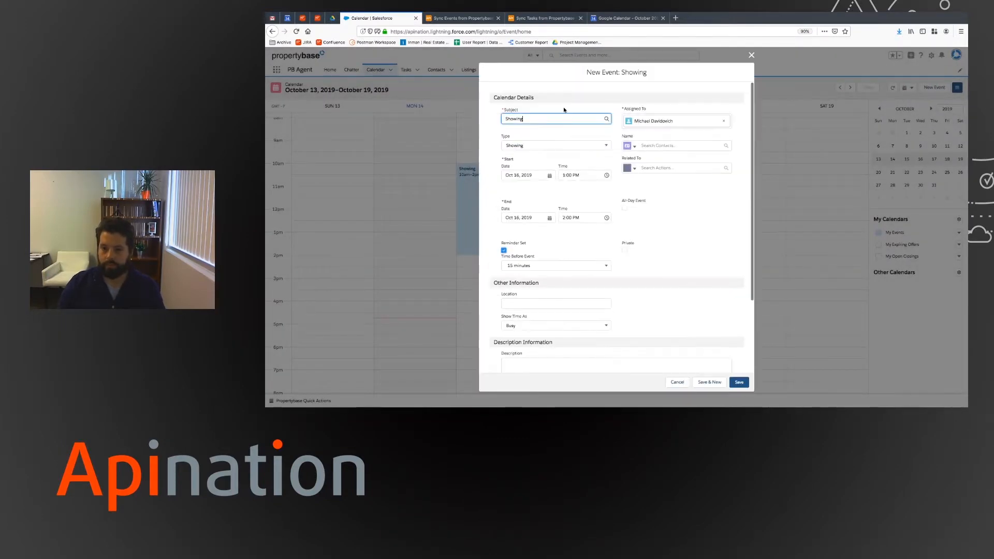
{"action": "left_click", "coordinate": [580, 217]}
{"action": "scroll", "coordinate": [591, 233], "scroll_direction": "down", "scroll_amount": 2}
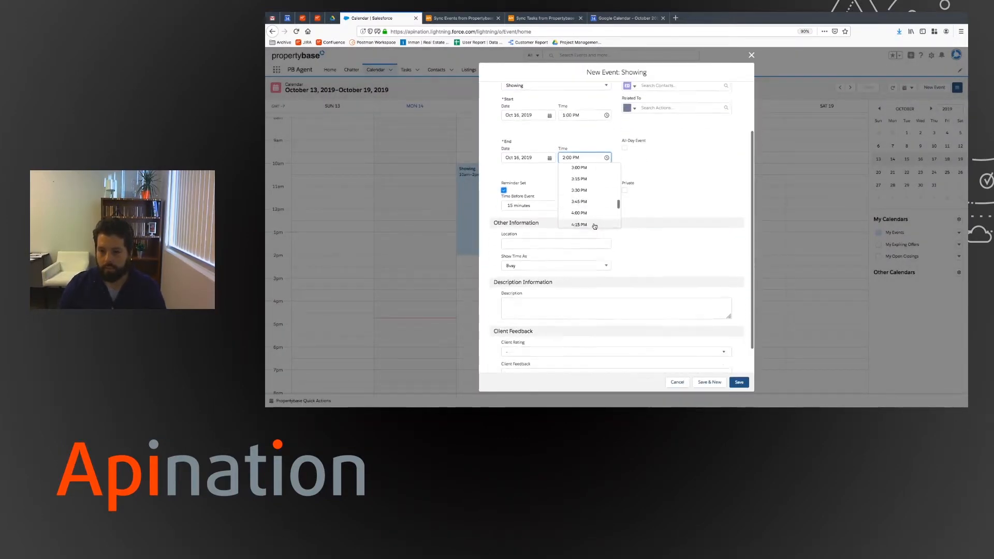
{"action": "left_click", "coordinate": [594, 196]}
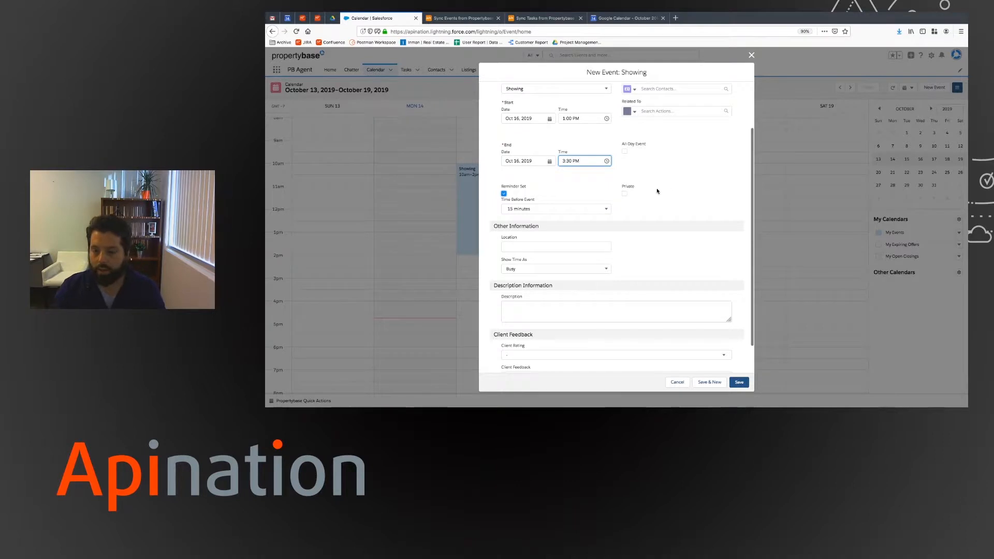
{"action": "scroll", "coordinate": [658, 192], "scroll_direction": "up", "scroll_amount": 2}
- Enter the property's street address as location, describe it 'The showing is all set up!', and save
{"action": "left_click", "coordinate": [556, 303]}
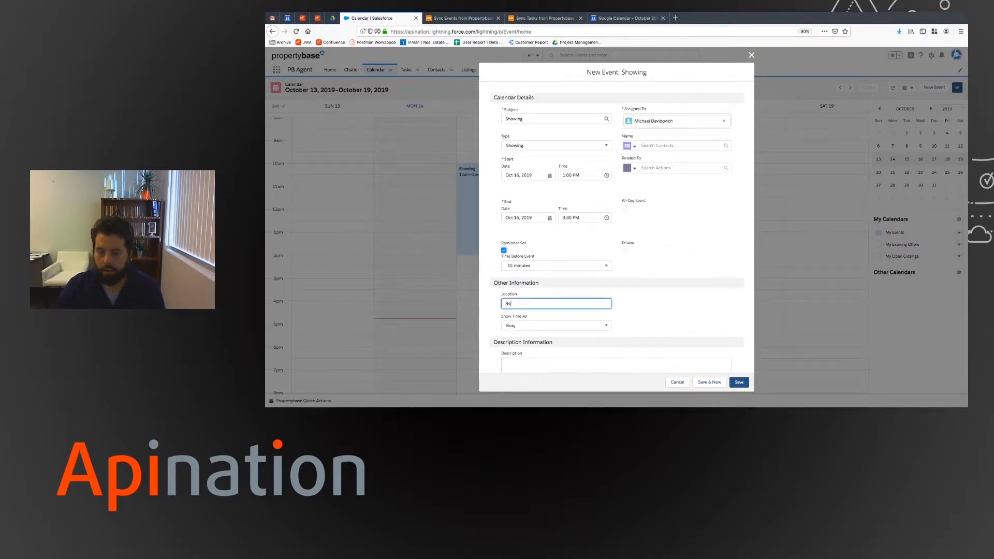
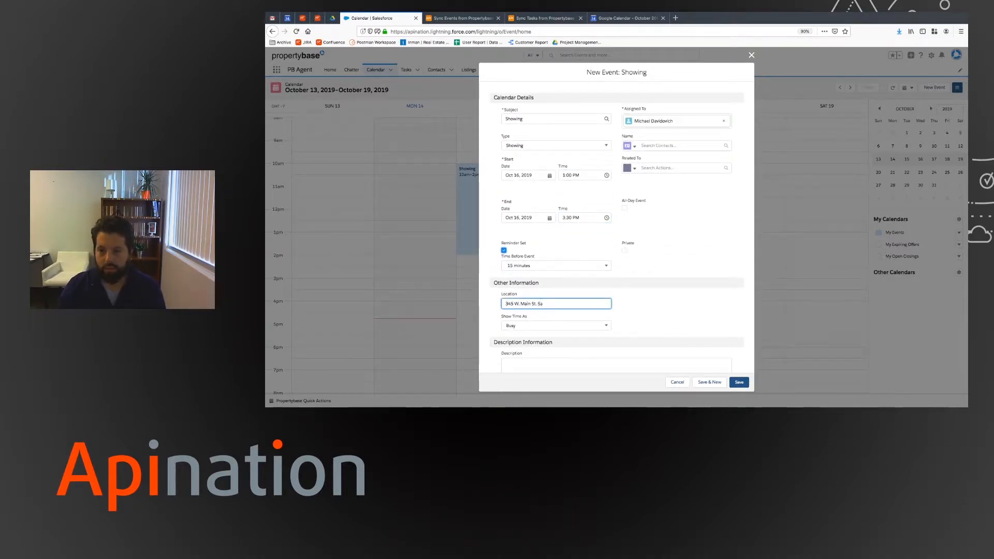
{"action": "scroll", "coordinate": [562, 287], "scroll_direction": "down", "scroll_amount": 3}
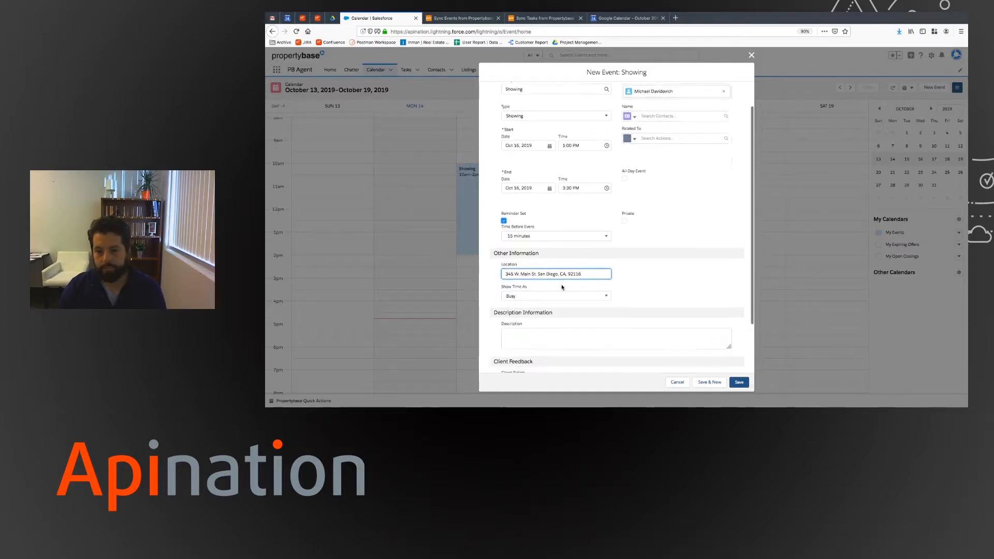
{"action": "left_click", "coordinate": [587, 283]}
{"action": "left_click", "coordinate": [587, 284]}
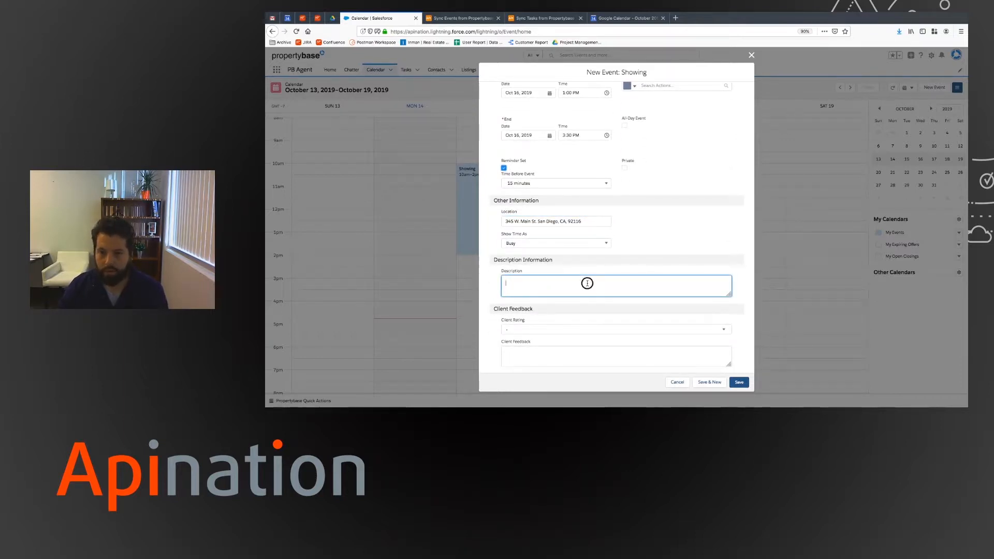
{"action": "type", "text": "The showing is all set up! Looking forward to it."}
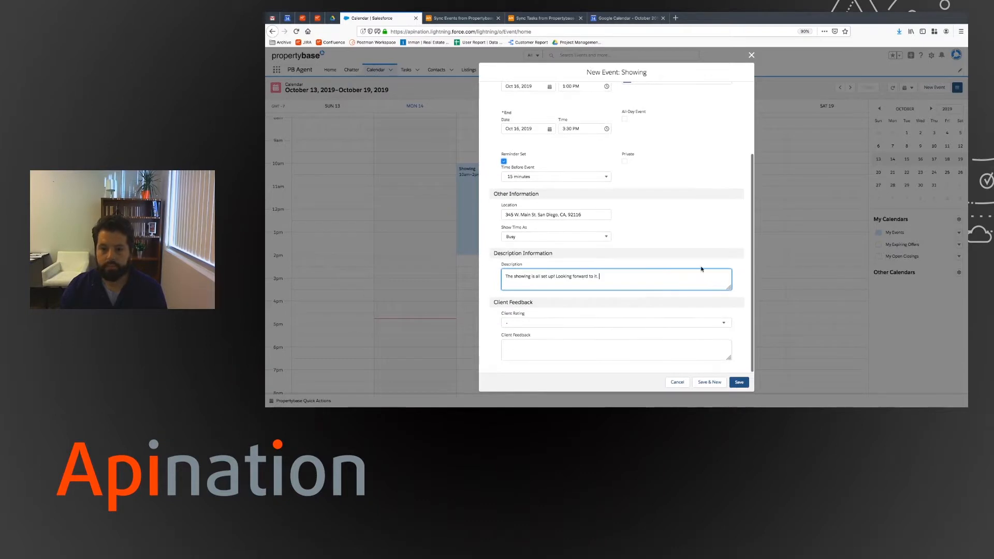
{"action": "scroll", "coordinate": [701, 271], "scroll_direction": "up", "scroll_amount": 5}
{"action": "scroll", "coordinate": [701, 271], "scroll_direction": "down", "scroll_amount": 5}
{"action": "left_click", "coordinate": [739, 382]}
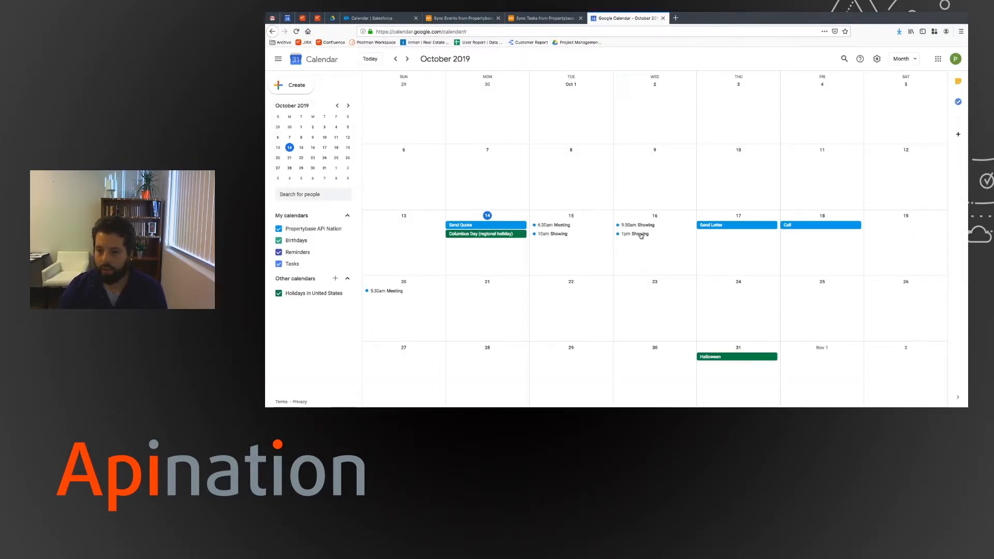
- Open the synced Oct 16 Showing in Google Calendar and view its address in Maps
{"action": "left_click", "coordinate": [640, 236]}
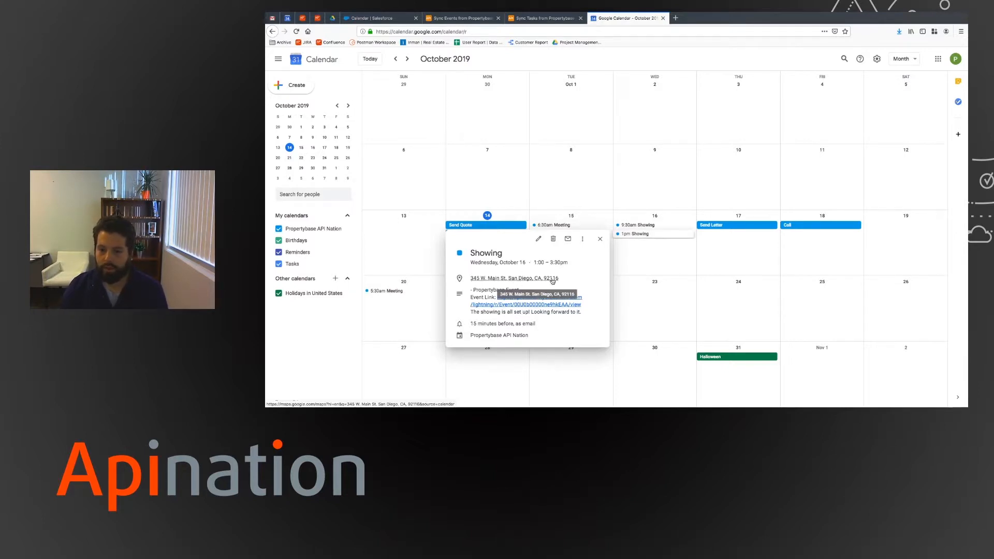
{"action": "left_click", "coordinate": [528, 278]}
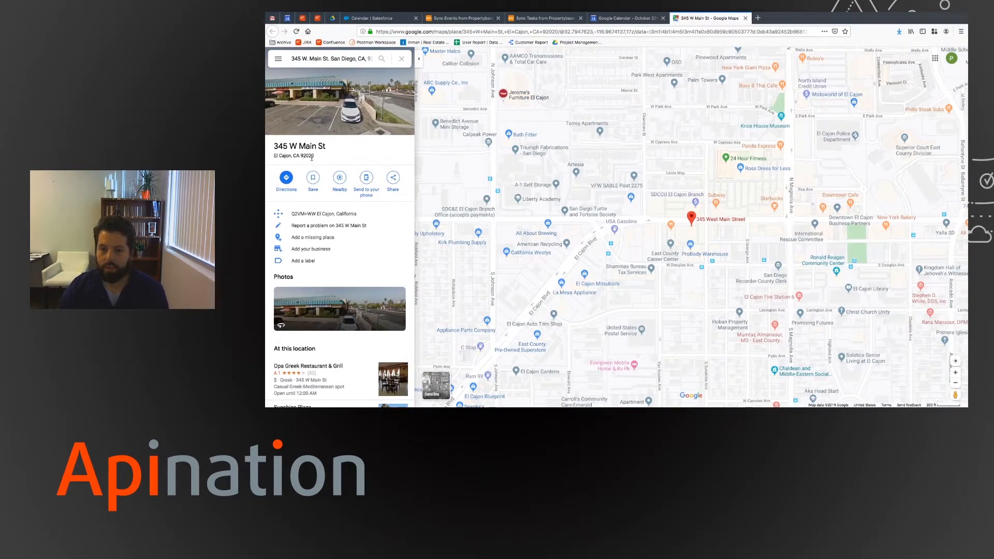
{"action": "left_click", "coordinate": [745, 18]}
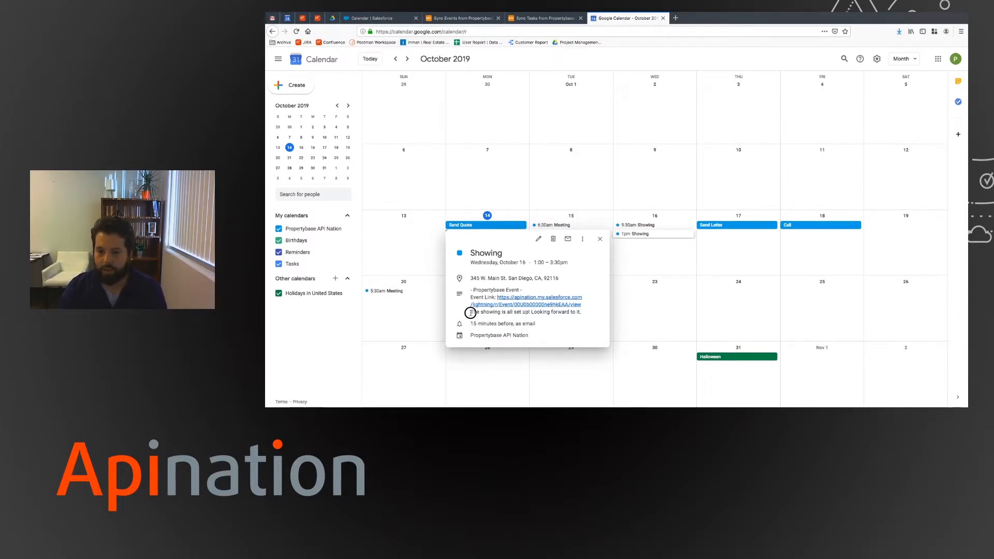
- Check the synced description and follow the Event Link to the Propertybase record
{"action": "left_click_drag", "start_coordinate": [471, 312], "coordinate": [567, 313]}
{"action": "left_click", "coordinate": [555, 312]}
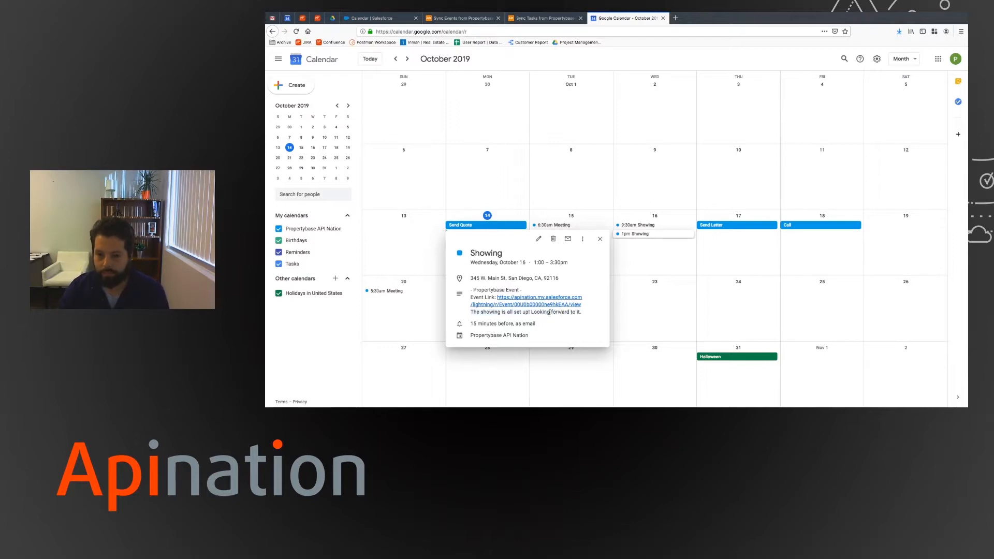
{"action": "left_click", "coordinate": [518, 306]}
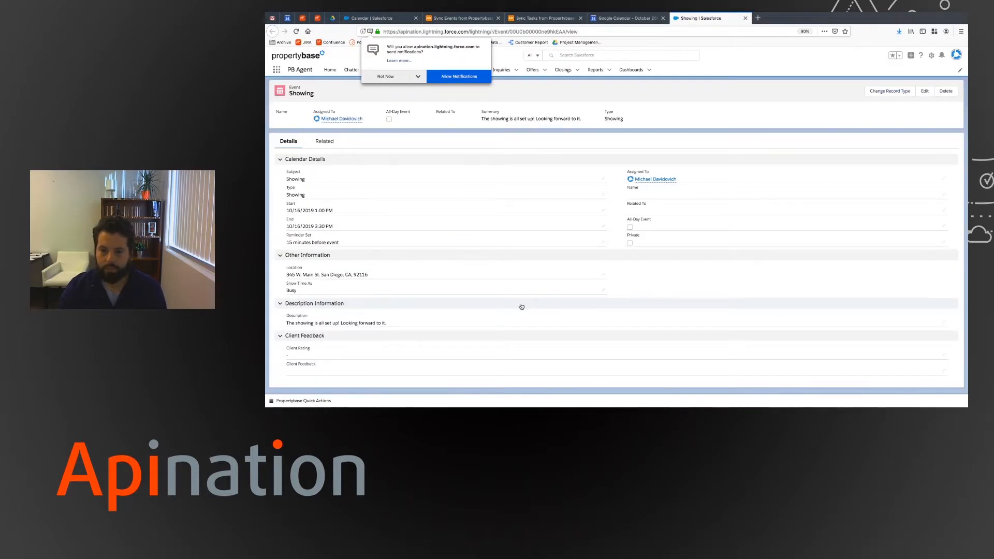
- Dismiss the notification prompt, check the synced reminder, and reopen the Propertybase event record
{"action": "left_click", "coordinate": [391, 76]}
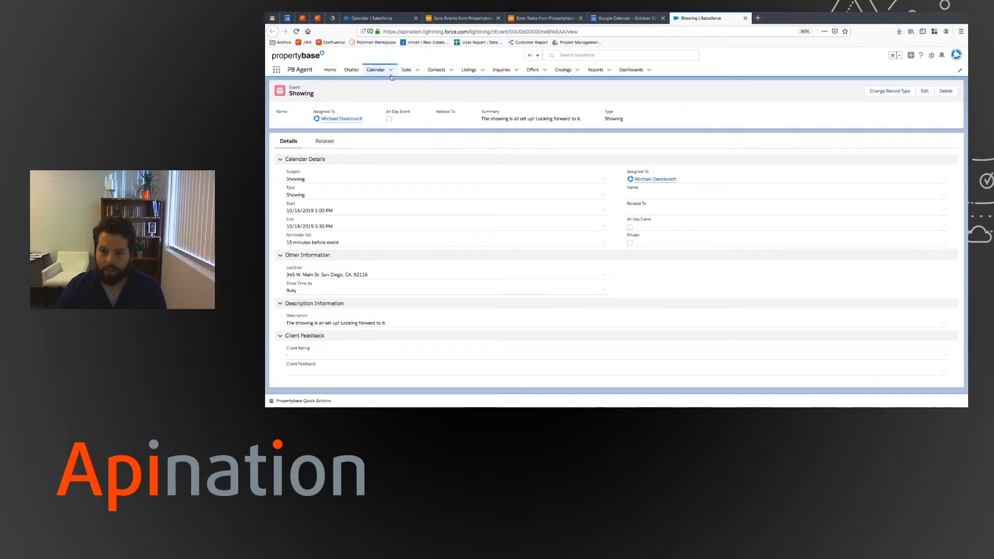
{"action": "left_click", "coordinate": [745, 18]}
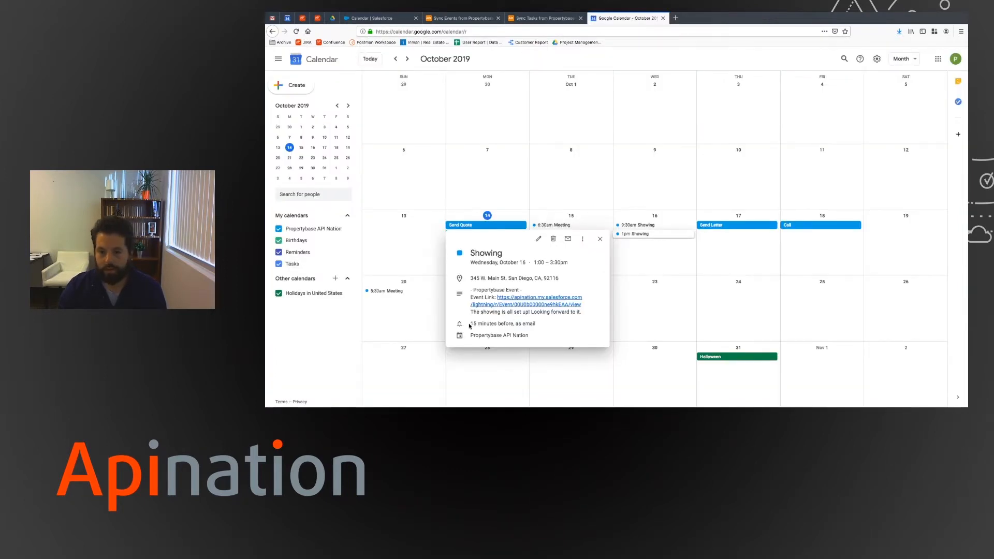
{"action": "left_click_drag", "start_coordinate": [470, 326], "coordinate": [512, 325]}
{"action": "left_click", "coordinate": [524, 324]}
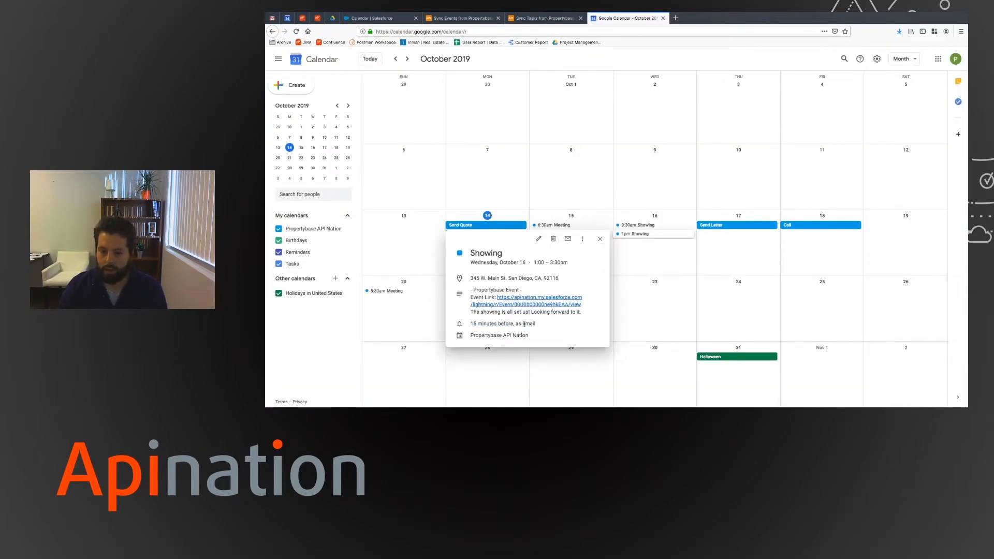
{"action": "left_click", "coordinate": [536, 299]}
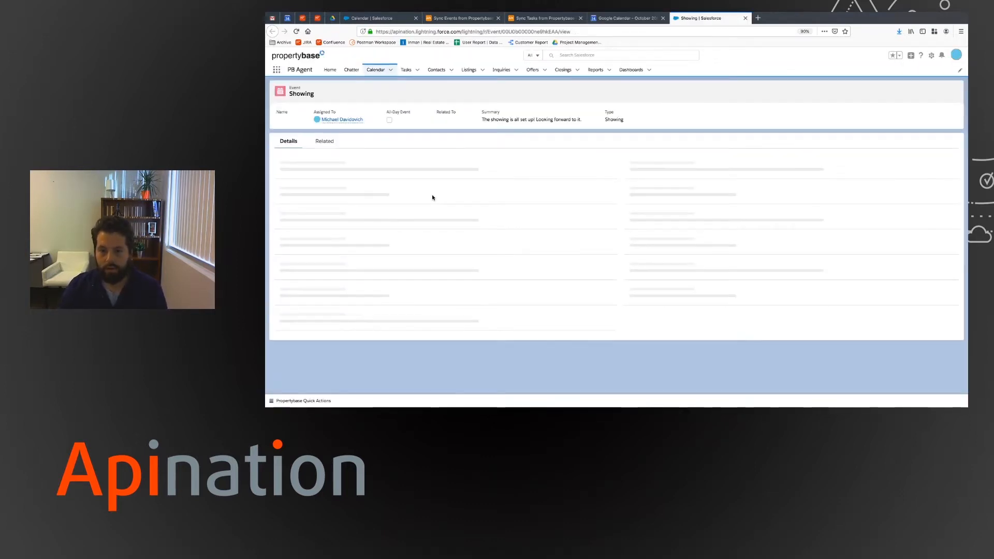
- Close the Showing details and record, returning to the Propertybase week calendar
{"action": "left_click", "coordinate": [635, 20]}
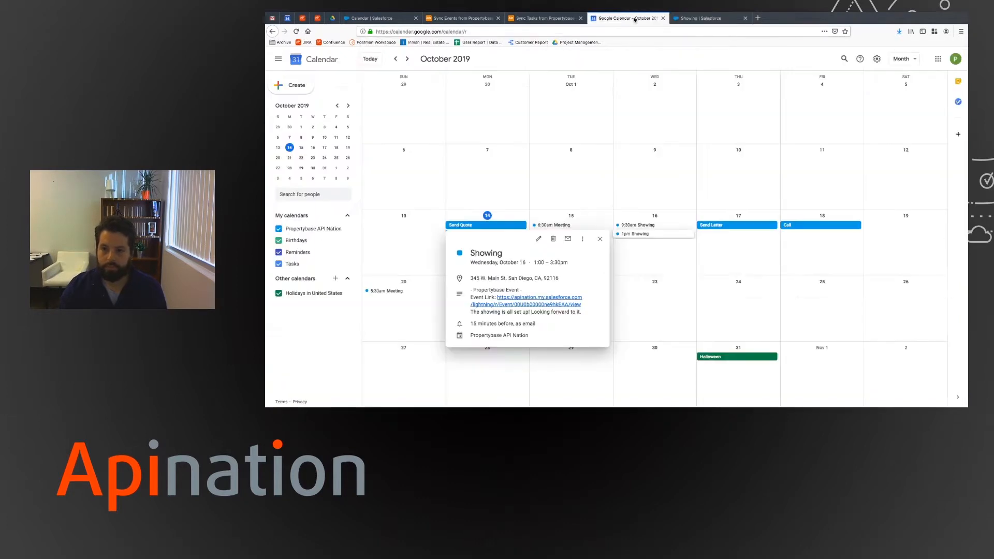
{"action": "left_click", "coordinate": [601, 240]}
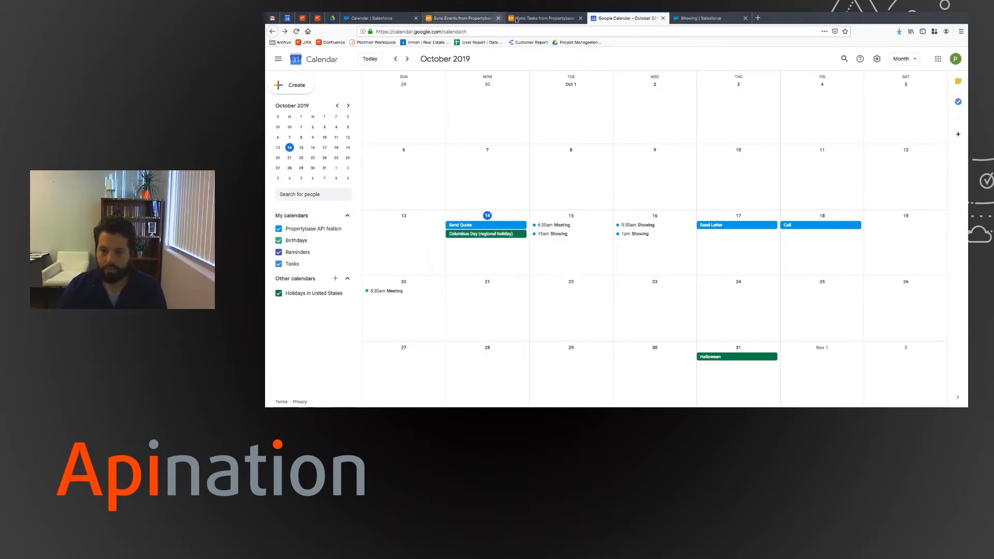
{"action": "left_click", "coordinate": [731, 20]}
{"action": "left_click", "coordinate": [746, 18]}
{"action": "left_click", "coordinate": [396, 19]}
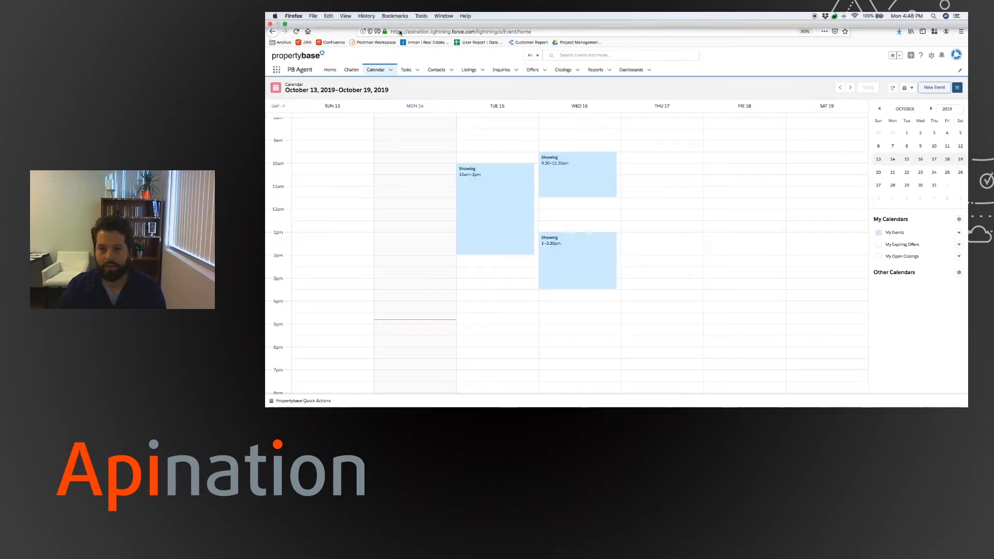
- Start a new task with subject Send Letter and type Email/Letter
{"action": "left_click", "coordinate": [407, 70]}
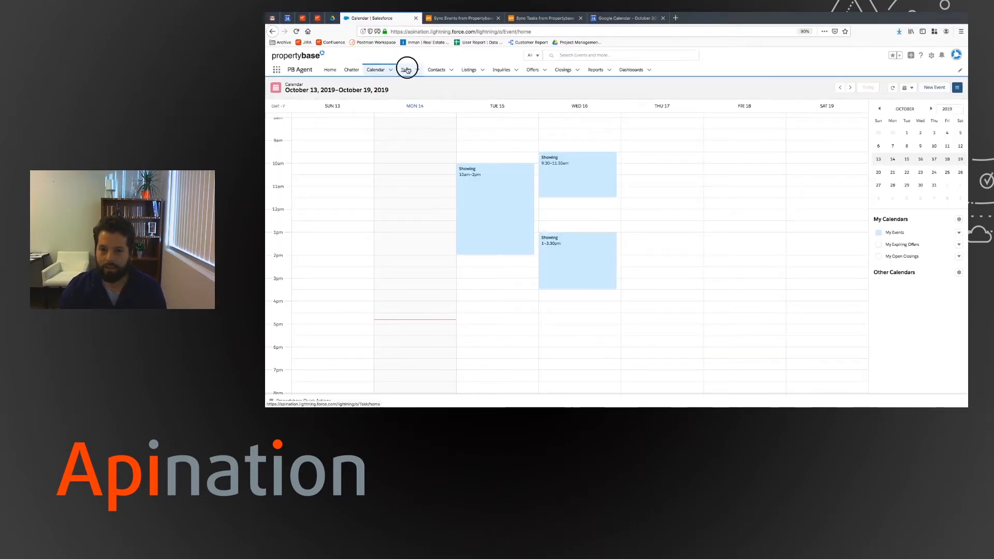
{"action": "left_click", "coordinate": [390, 92]}
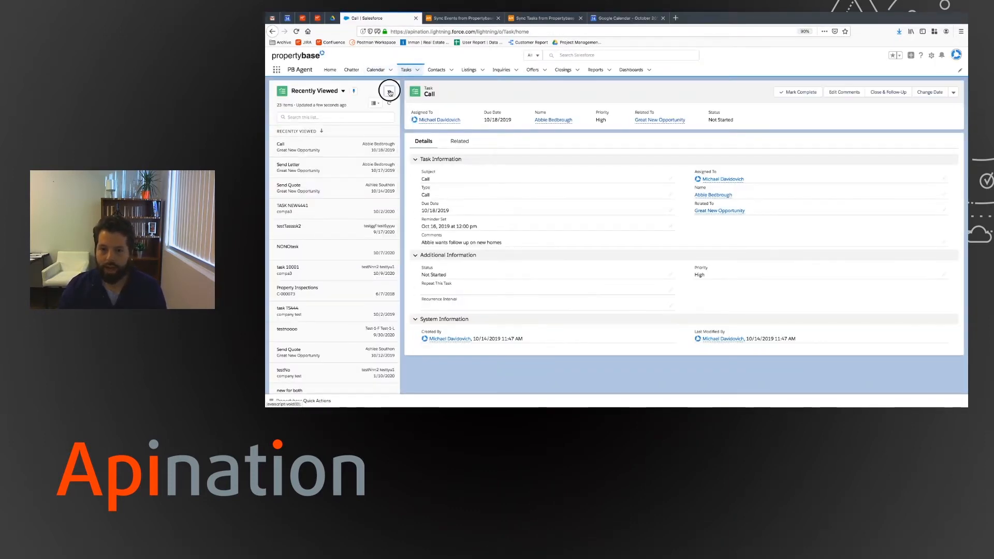
{"action": "left_click", "coordinate": [382, 107]}
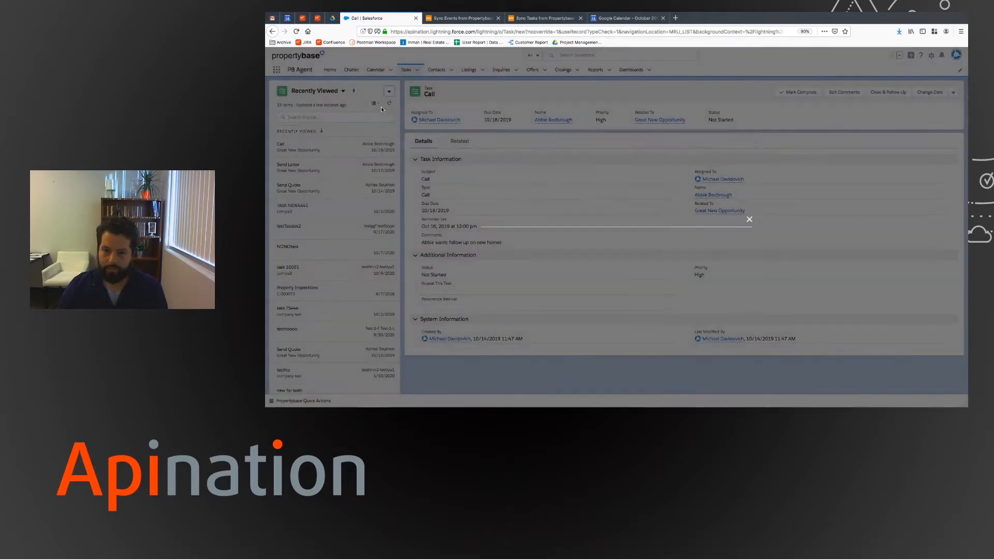
{"action": "left_click", "coordinate": [581, 130]}
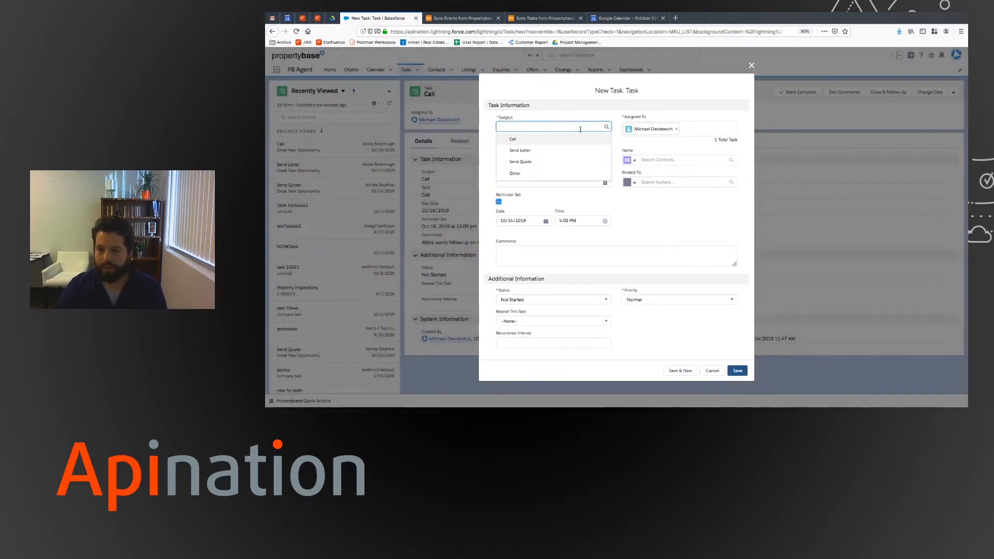
{"action": "left_click", "coordinate": [557, 149]}
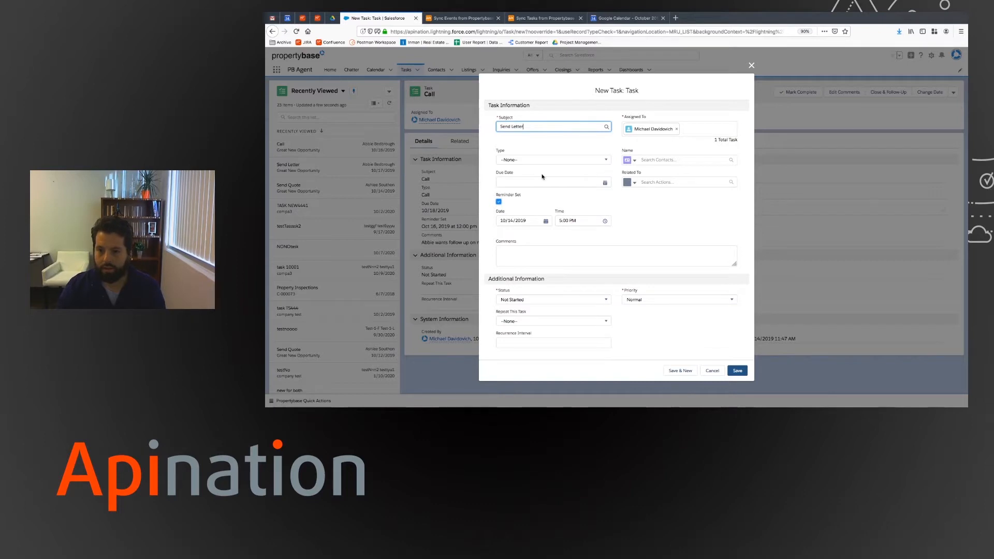
{"action": "left_click", "coordinate": [551, 159]}
{"action": "left_click", "coordinate": [549, 205]}
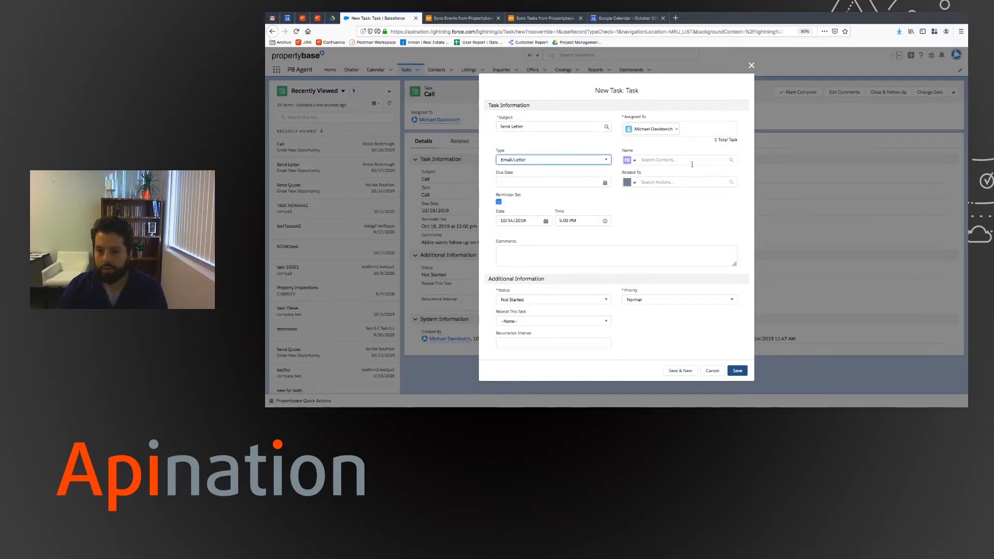
- Attach the contact and relate the task to the opportunity Great New Opportunity
{"action": "left_click", "coordinate": [673, 160]}
{"action": "type", "text": "abb"}
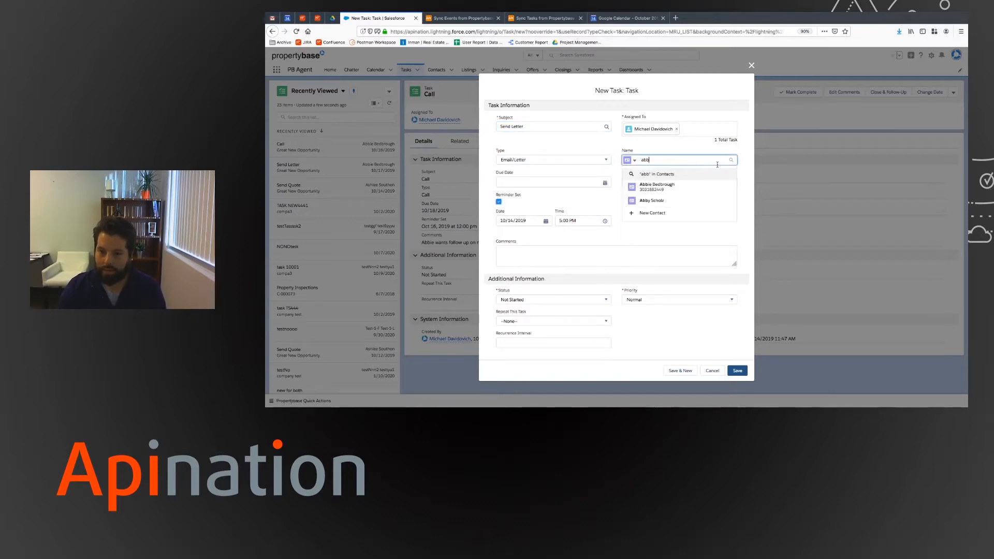
{"action": "left_click", "coordinate": [689, 193]}
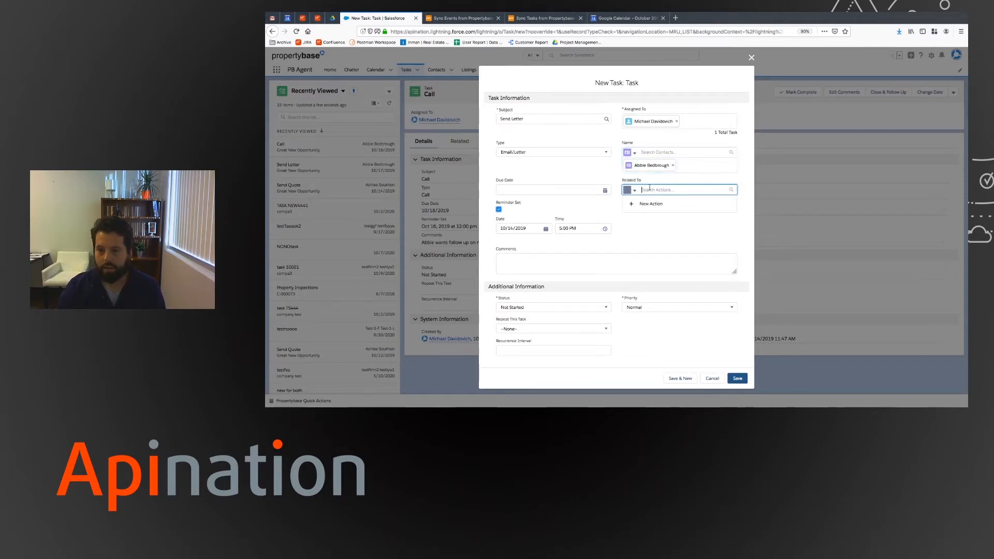
{"action": "left_click", "coordinate": [632, 186]}
{"action": "scroll", "coordinate": [641, 251], "scroll_direction": "down", "scroll_amount": 3}
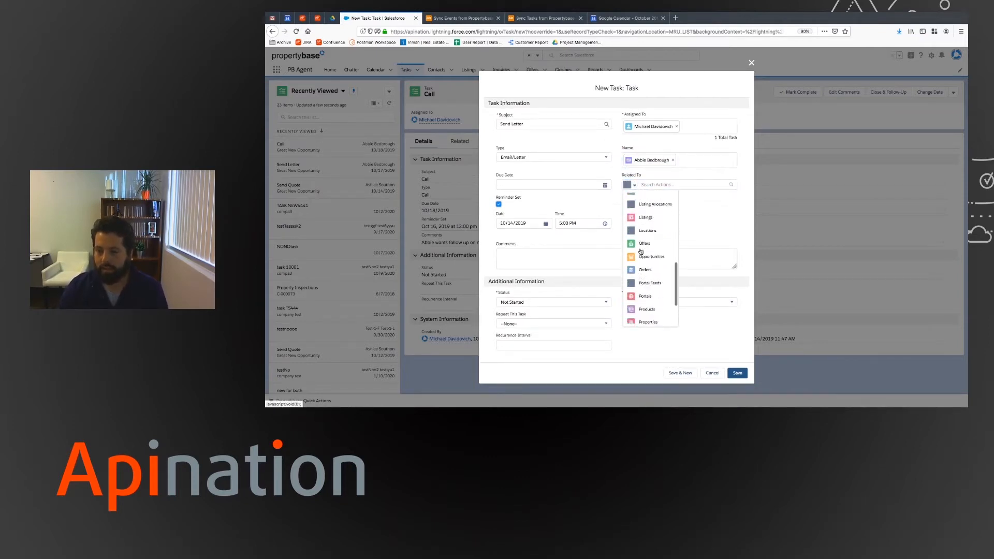
{"action": "left_click", "coordinate": [648, 223]}
{"action": "left_click", "coordinate": [682, 196]}
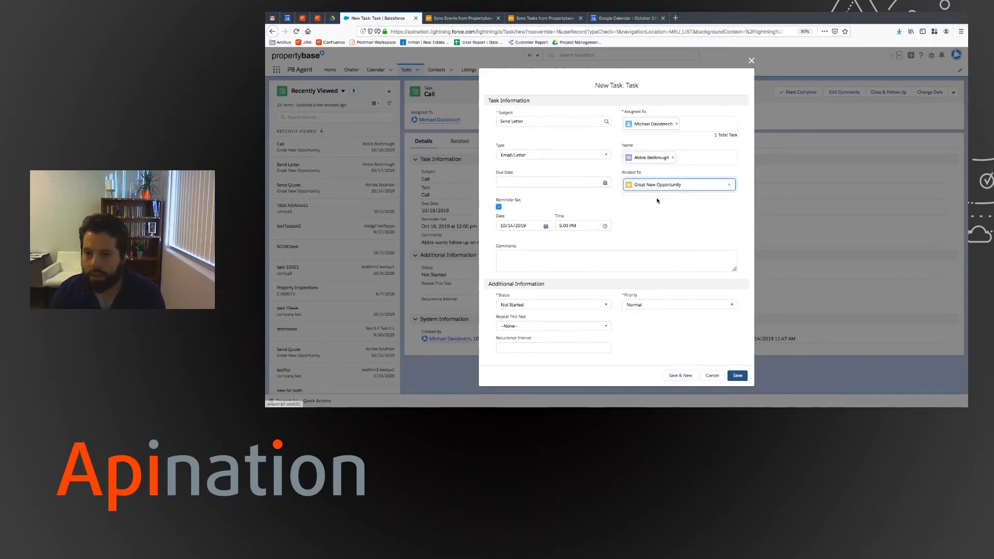
- Set the due date to 10/18/2019 and the reminder to 10/16/2019
{"action": "left_click", "coordinate": [558, 181]}
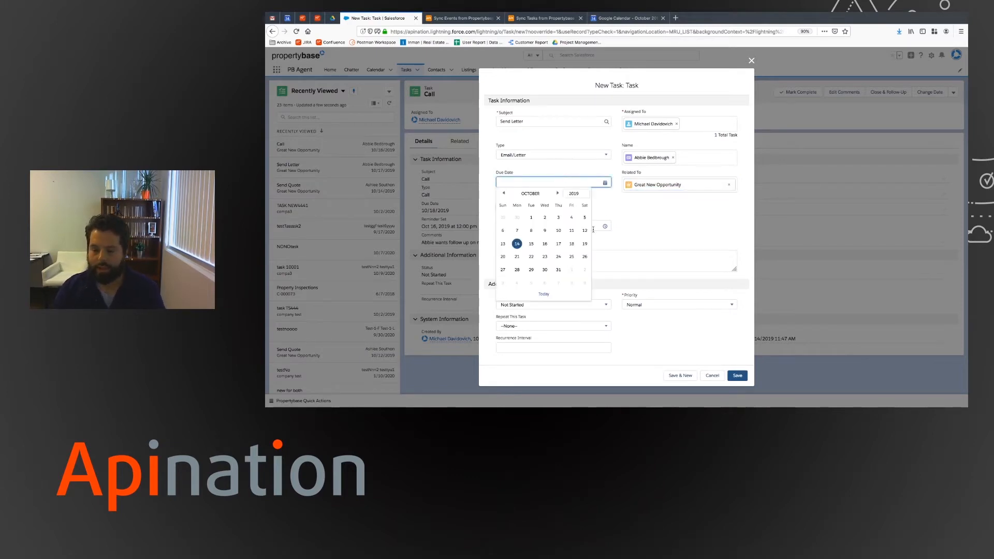
{"action": "left_click", "coordinate": [572, 245]}
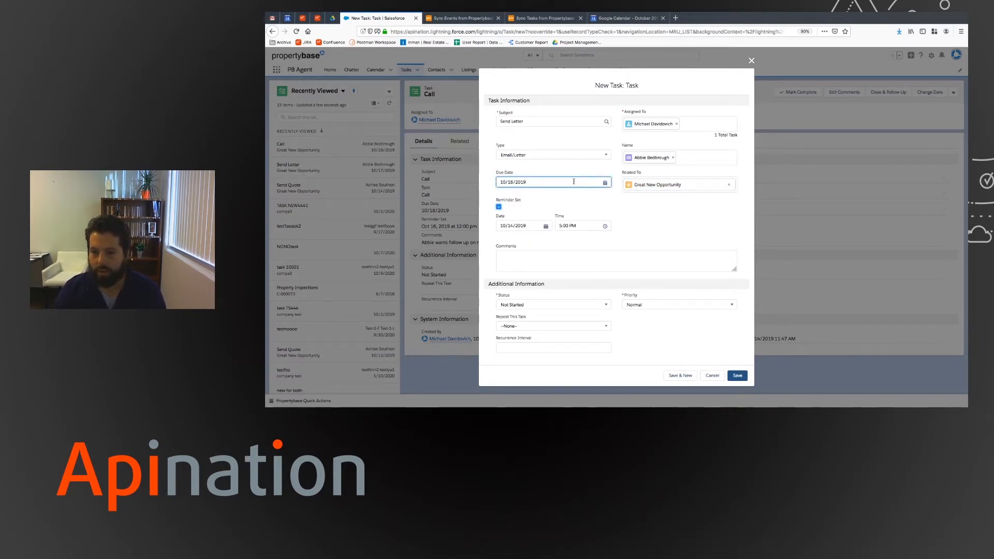
{"action": "left_click", "coordinate": [513, 226]}
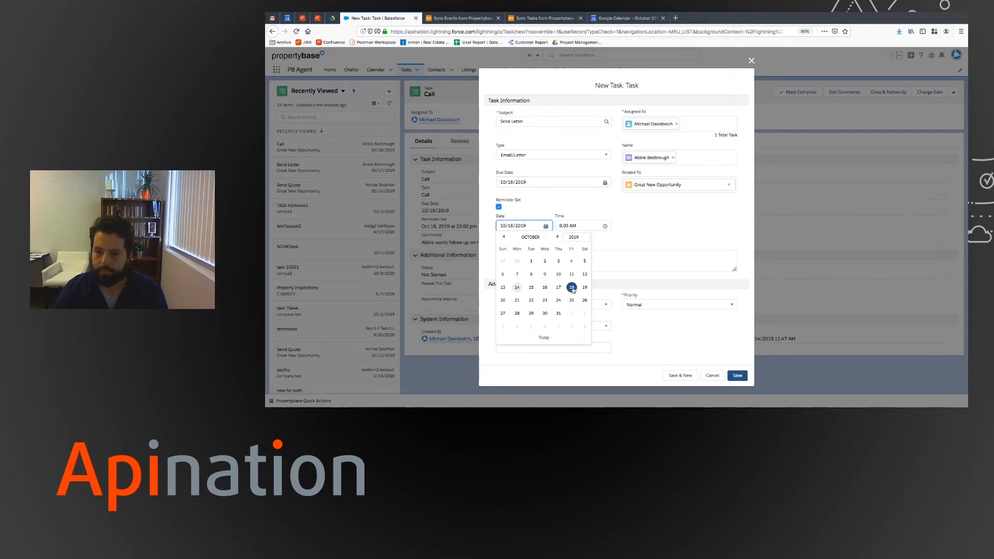
{"action": "left_click", "coordinate": [544, 293]}
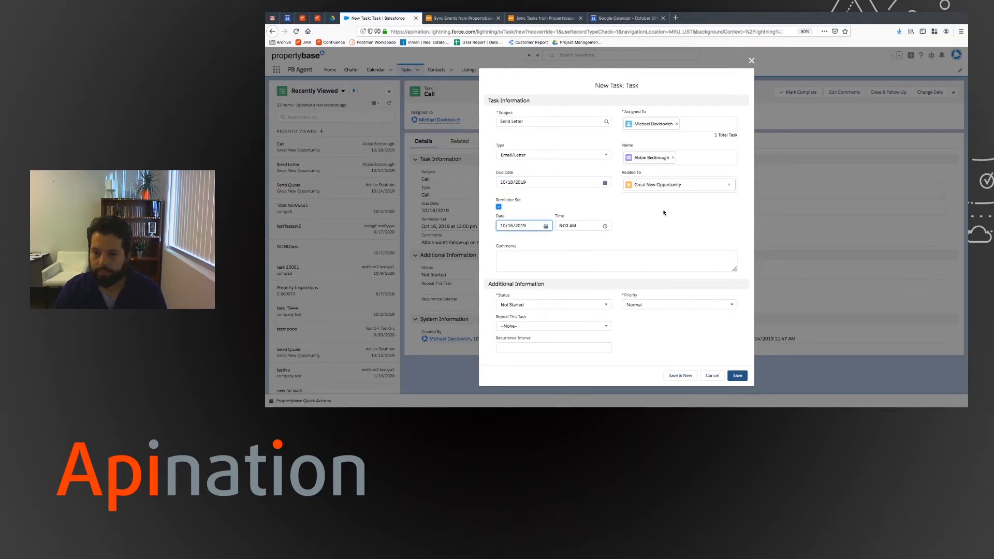
{"action": "left_click", "coordinate": [609, 262]}
- Comment 'Send a thank you note', keep status Not Started, set priority High, and save the task
{"action": "type", "text": "Sen"}
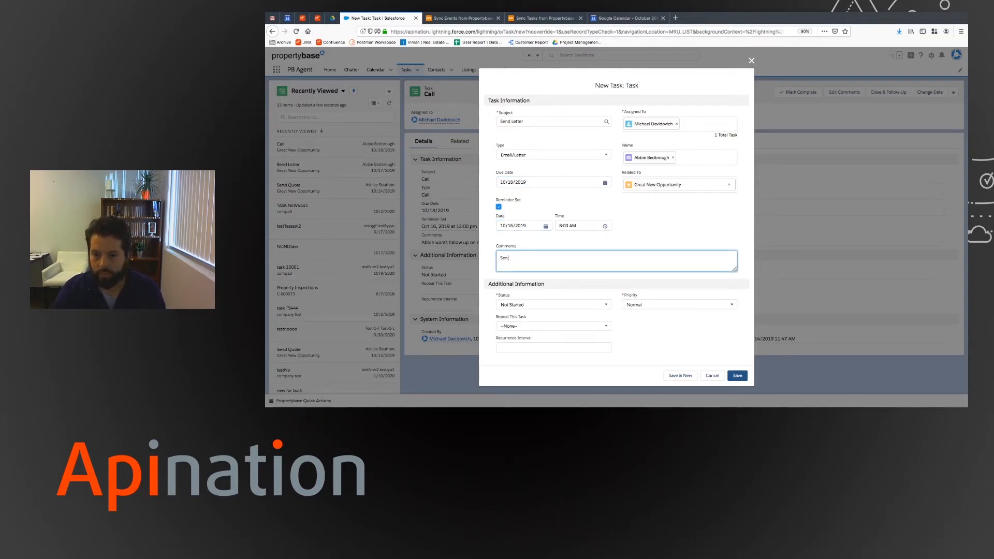
{"action": "type", "text": "d a thank you note."}
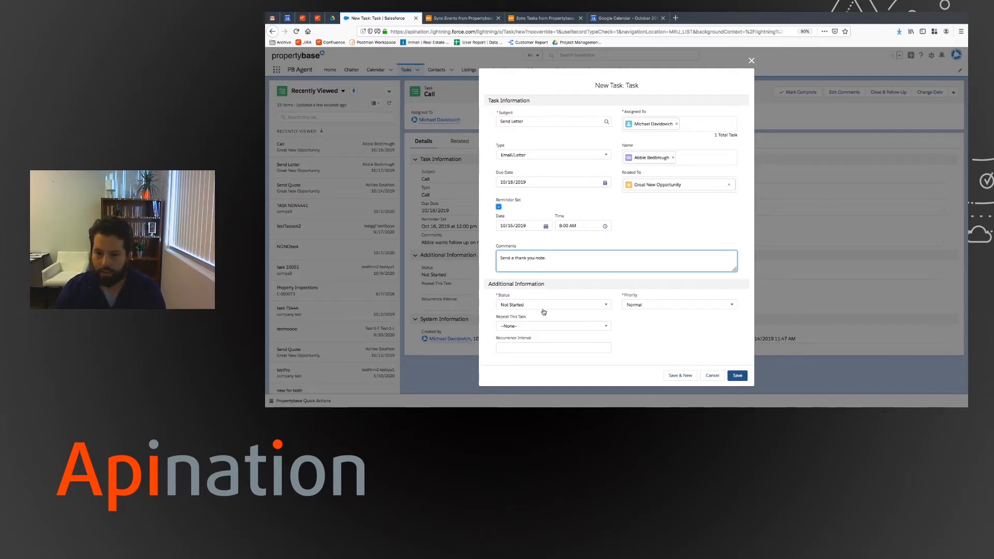
{"action": "left_click", "coordinate": [570, 305]}
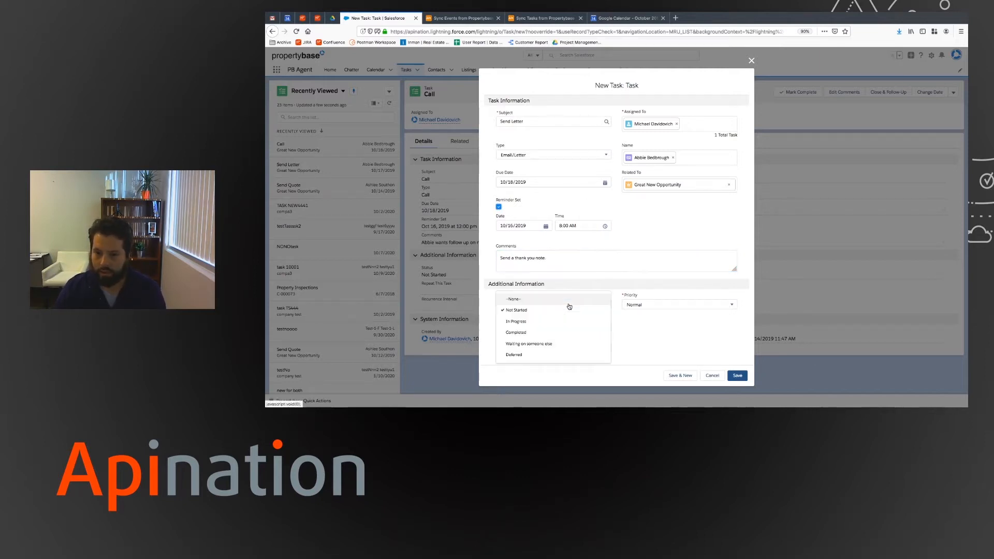
{"action": "left_click", "coordinate": [567, 306]}
{"action": "left_click", "coordinate": [675, 306]}
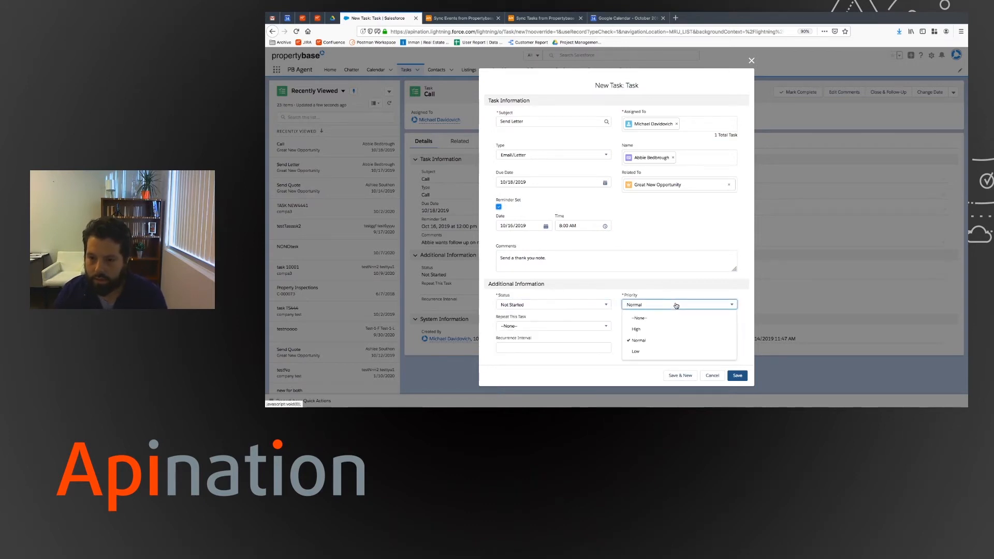
{"action": "left_click", "coordinate": [657, 329]}
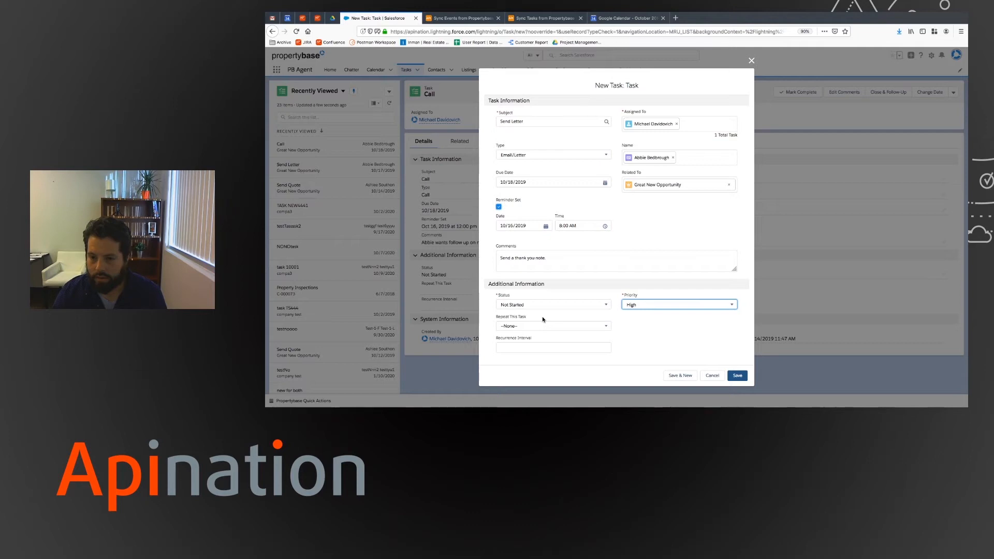
{"action": "left_click", "coordinate": [737, 376]}
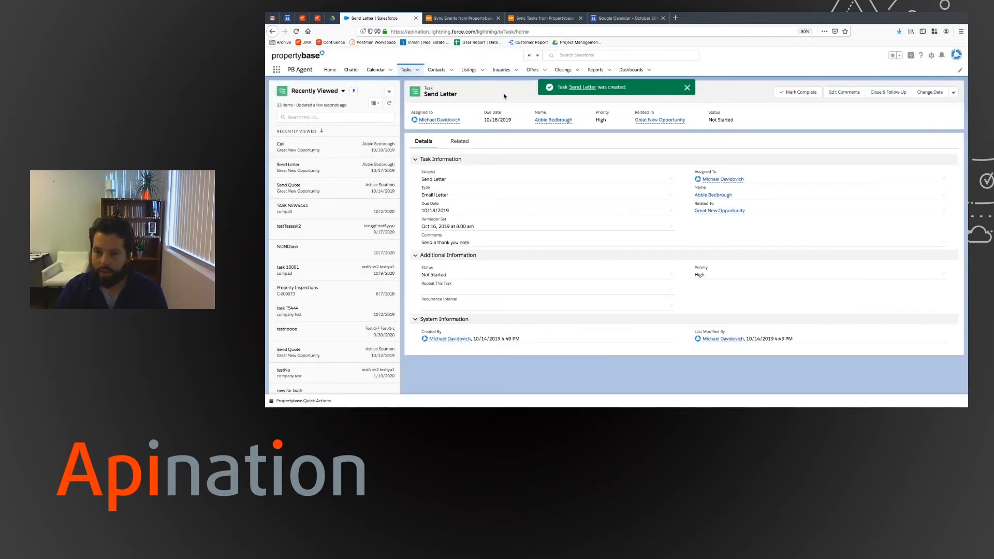
{"action": "left_click", "coordinate": [624, 20]}
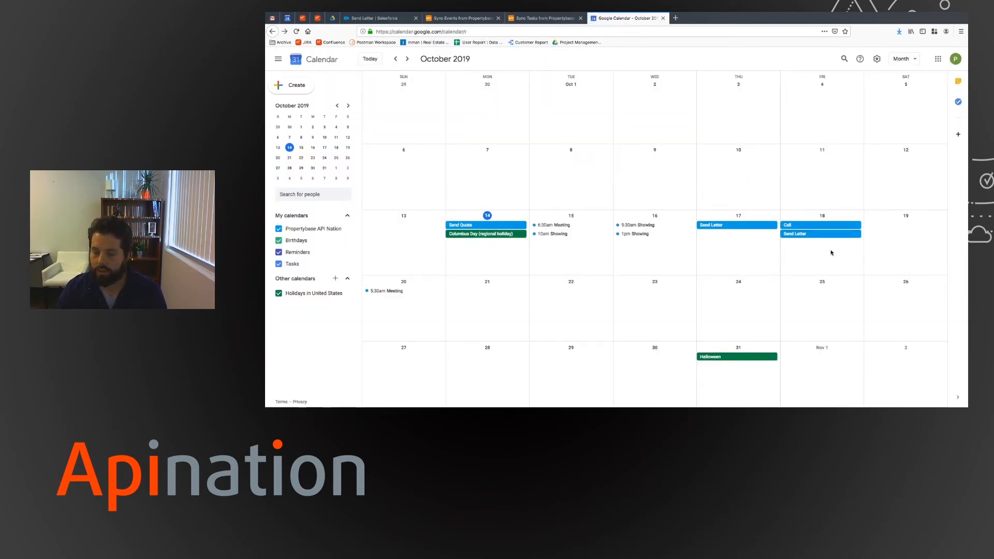
- Open the Oct 18 Send Letter entry, check its thank-you comment, and follow its Task Link
{"action": "left_click", "coordinate": [815, 238]}
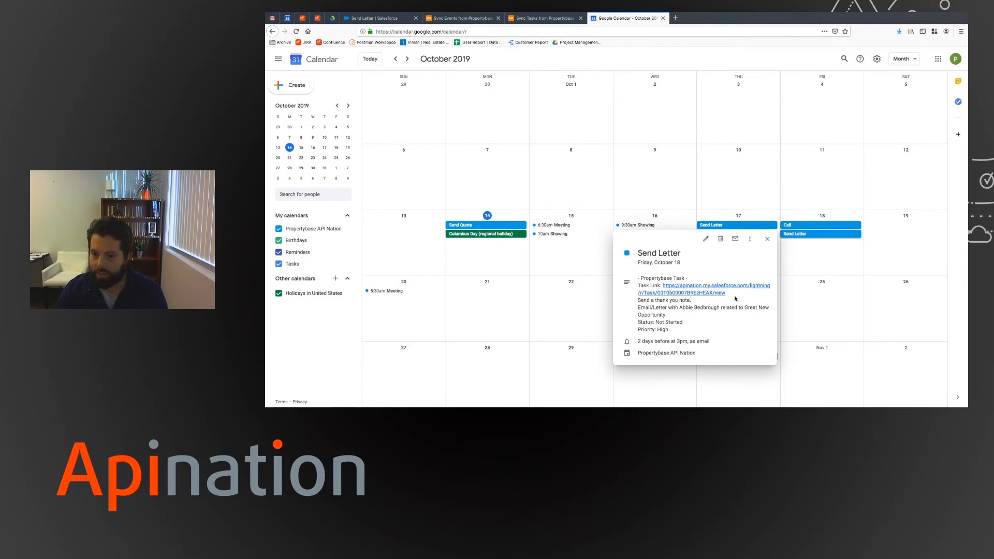
{"action": "left_click_drag", "start_coordinate": [638, 301], "coordinate": [693, 300]}
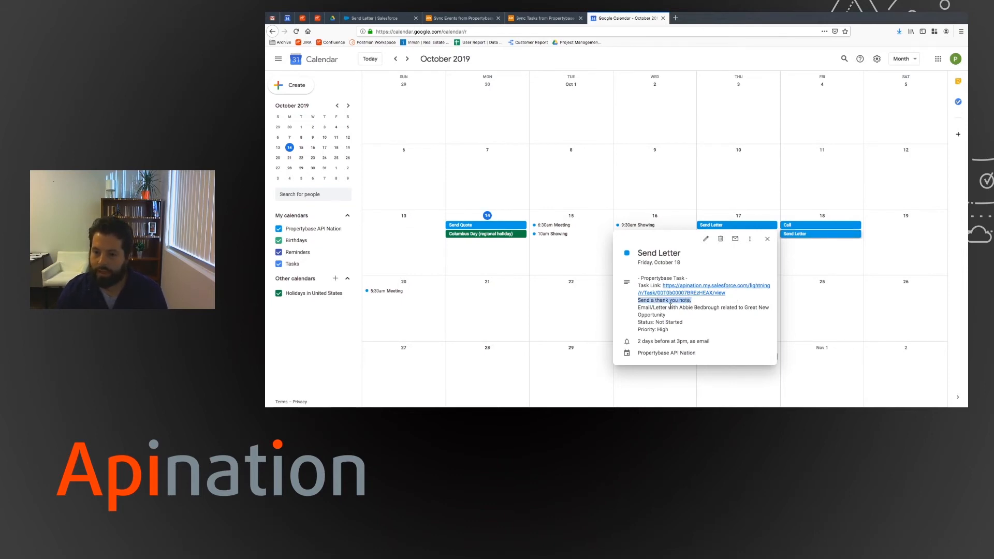
{"action": "left_click", "coordinate": [651, 310]}
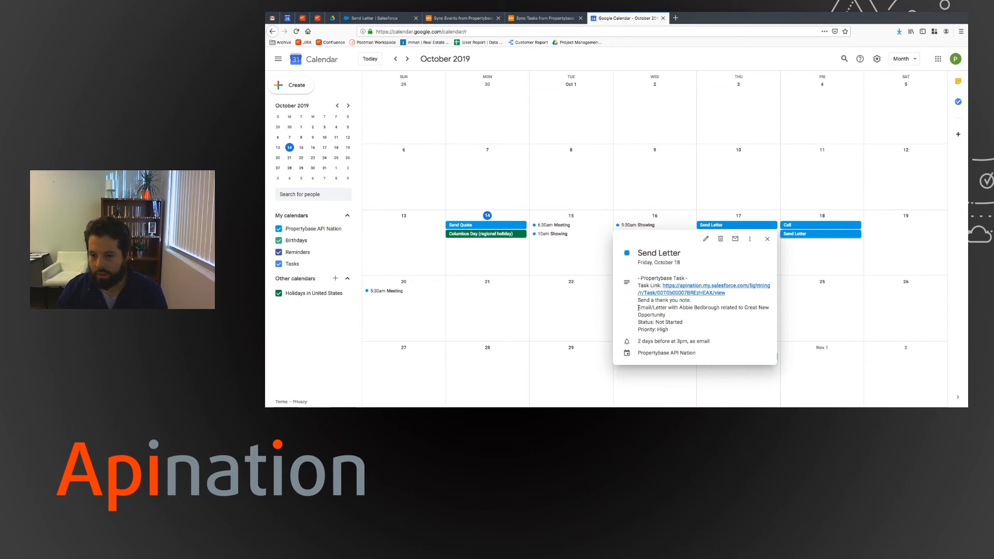
{"action": "left_click", "coordinate": [711, 293]}
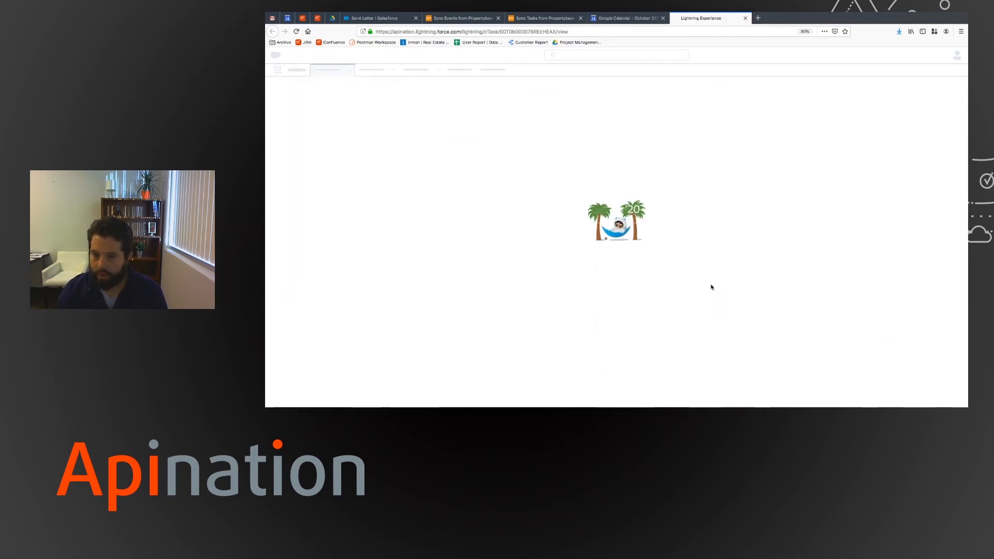